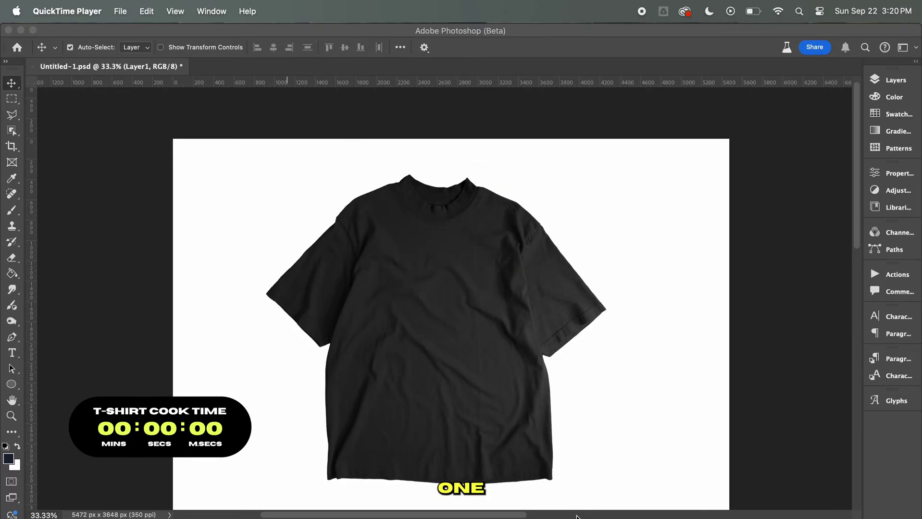
Rename the shirt layer from Layer1 to 'TShirt' in the Layers panel
{"action": "left_click", "coordinate": [880, 234]}
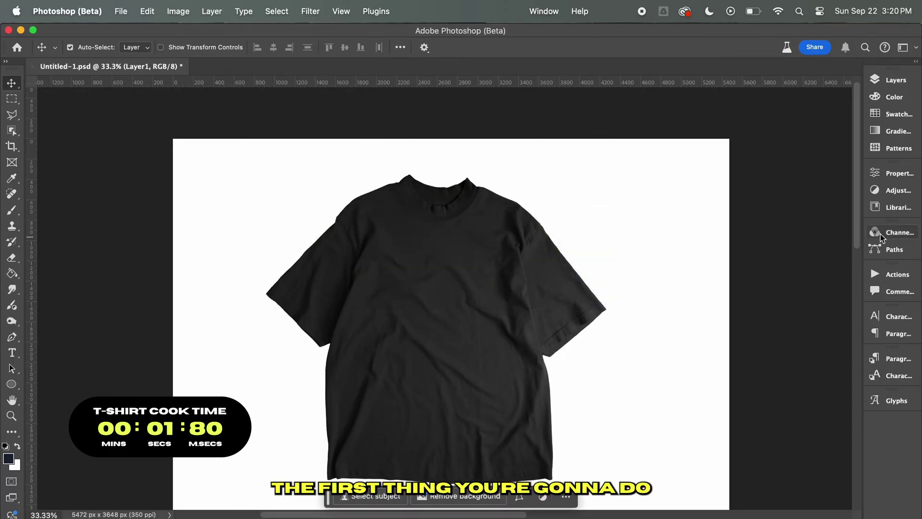
{"action": "left_click", "coordinate": [894, 81]}
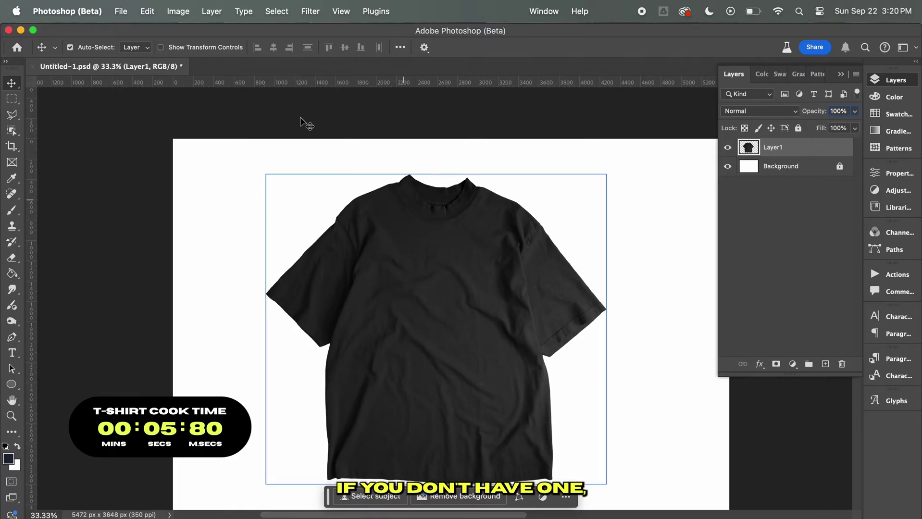
{"action": "double_click", "coordinate": [778, 146]}
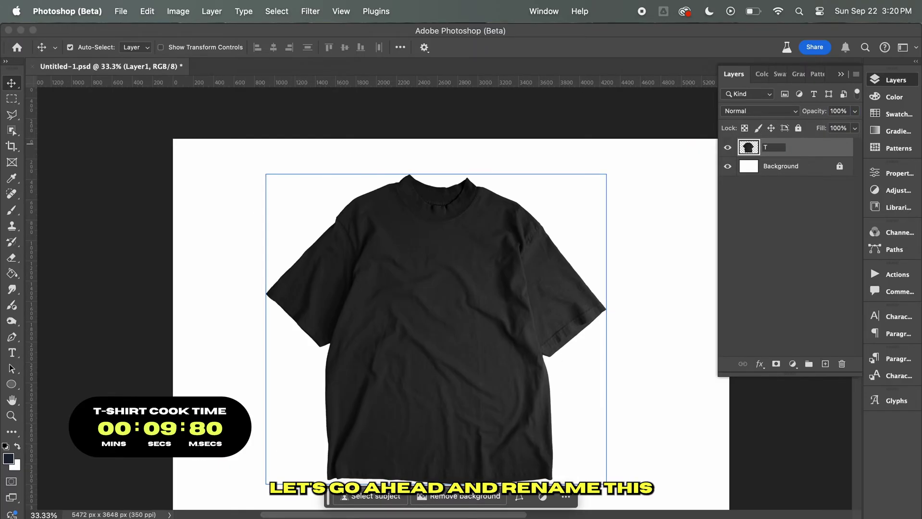
{"action": "type", "text": "TShirt"}
{"action": "key", "text": "Return"}
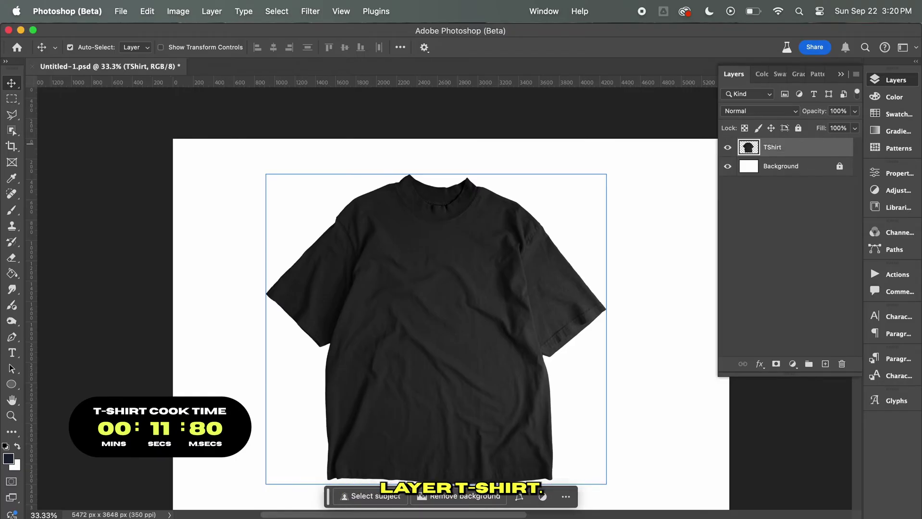
Open mindseye-graphic.png as a new document
{"action": "left_click", "coordinate": [123, 12]}
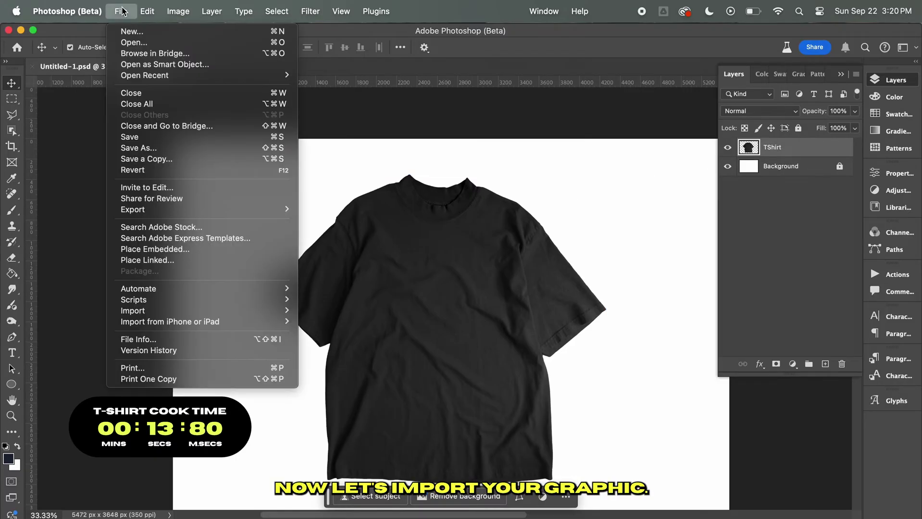
{"action": "left_click", "coordinate": [128, 44]}
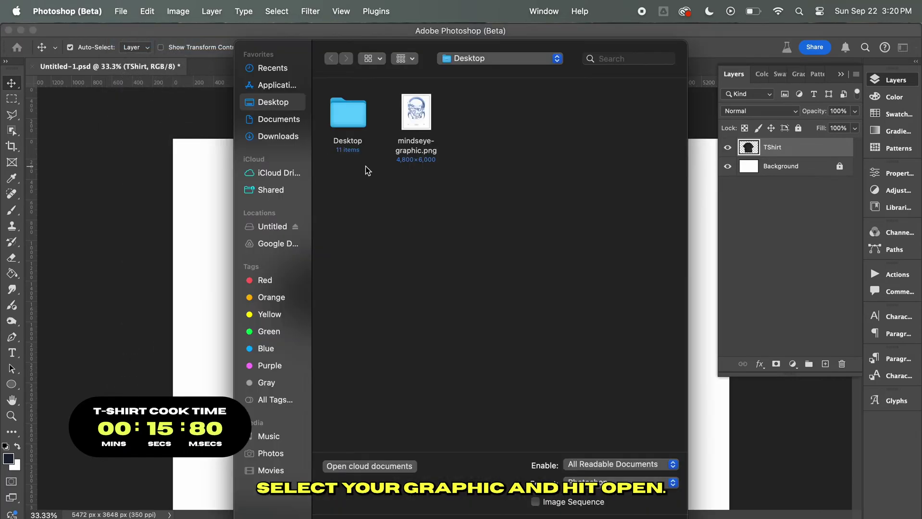
{"action": "left_click", "coordinate": [415, 109]}
{"action": "double_click", "coordinate": [416, 110]}
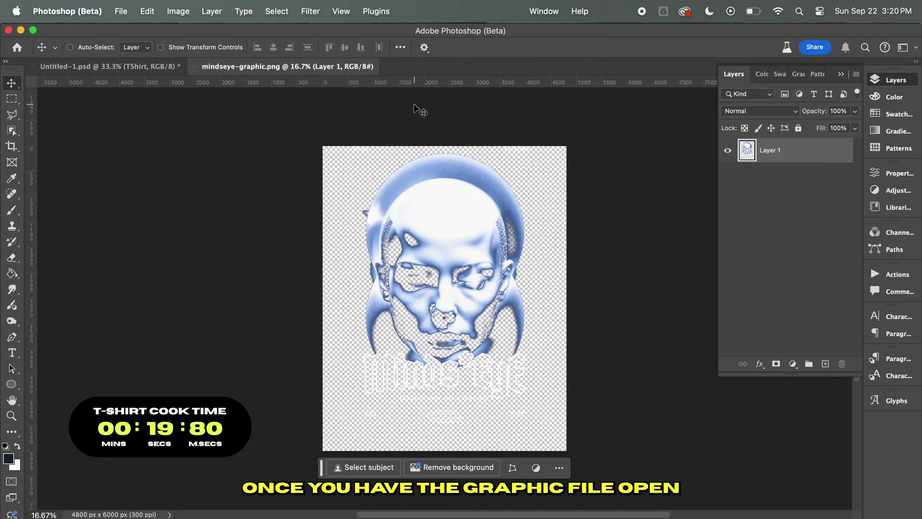
Select and copy the whole graphic, then return to Untitled-1.psd
{"action": "key", "text": "super+a"}
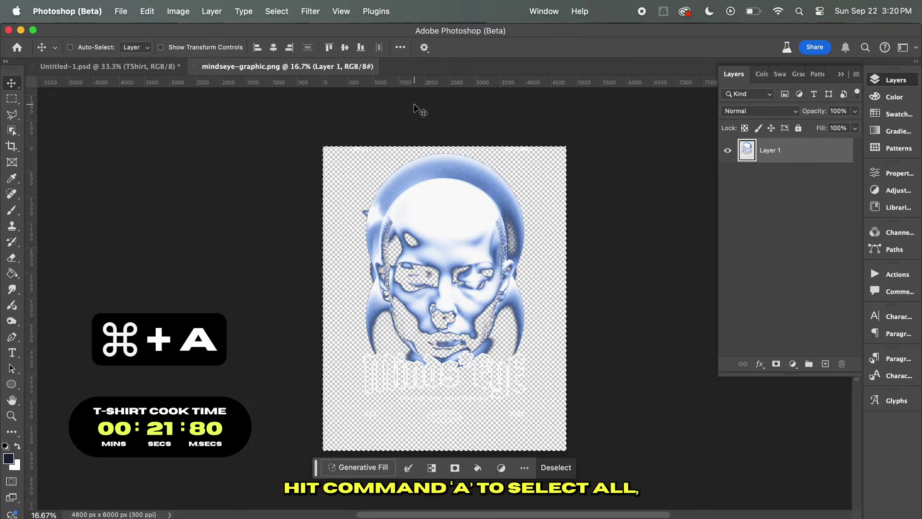
{"action": "key", "text": "super+c"}
{"action": "left_click", "coordinate": [154, 66]}
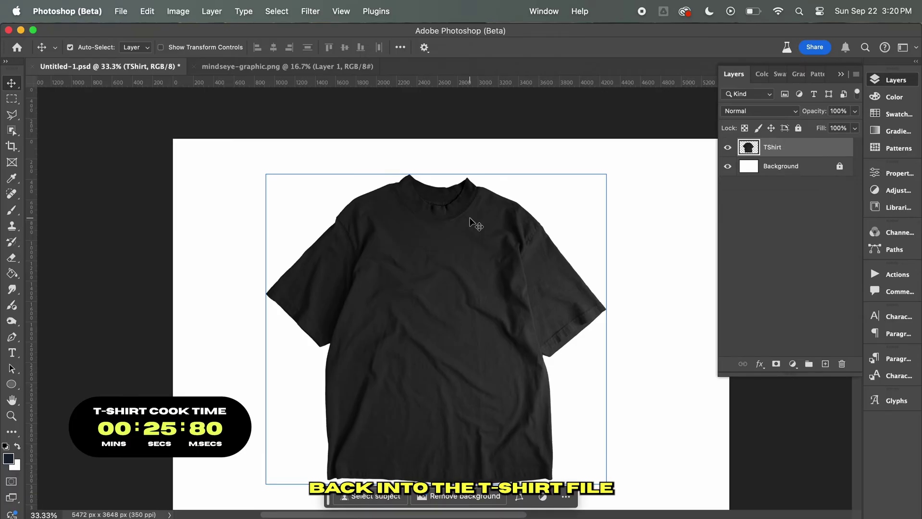
Paste the graphic, name its layer 'Graphic' and convert it to a smart object
{"action": "key", "text": "super+v"}
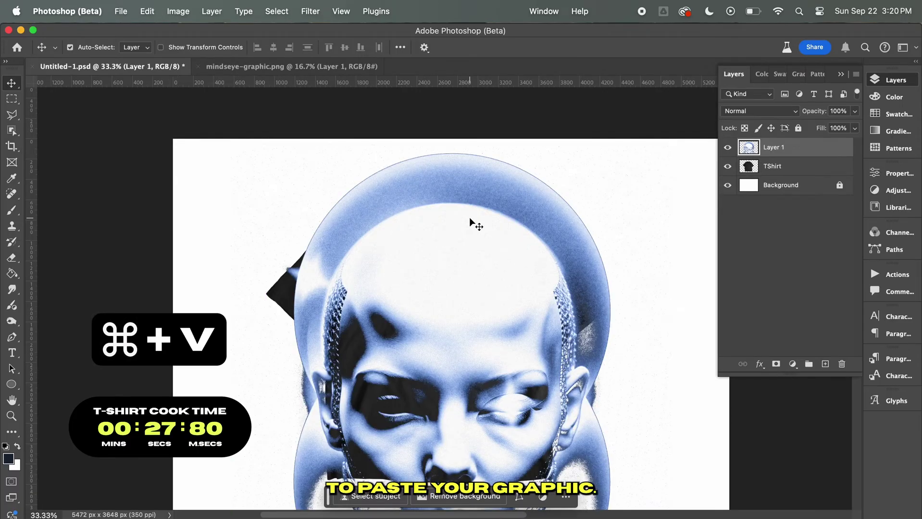
{"action": "right_click", "coordinate": [779, 150]}
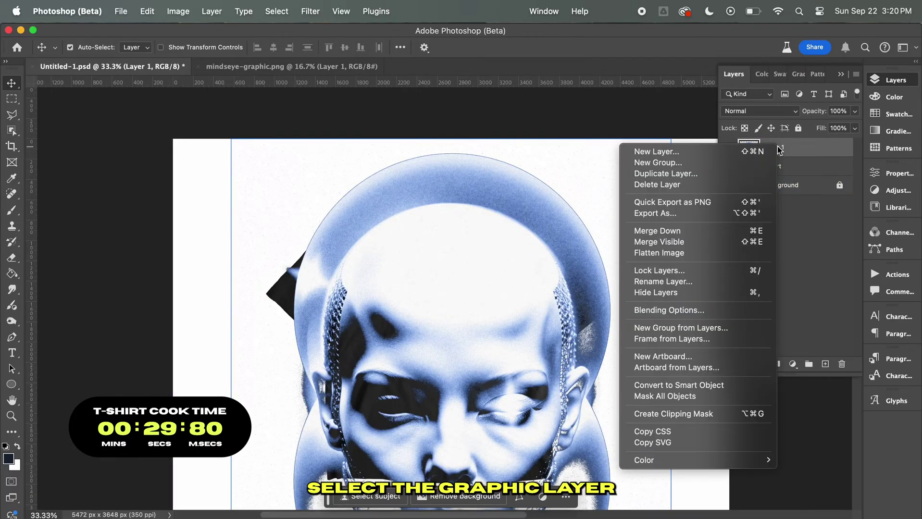
{"action": "left_click", "coordinate": [778, 150]}
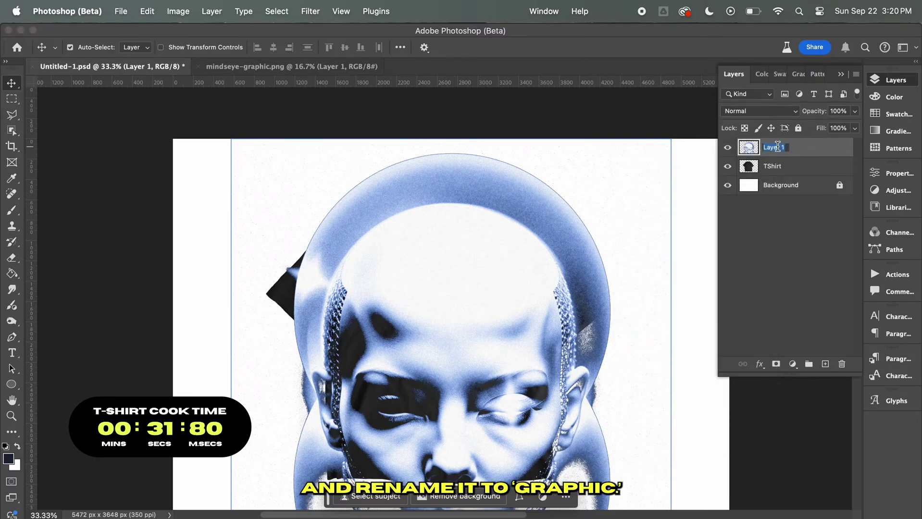
{"action": "type", "text": "Graphic"}
{"action": "right_click", "coordinate": [793, 149]}
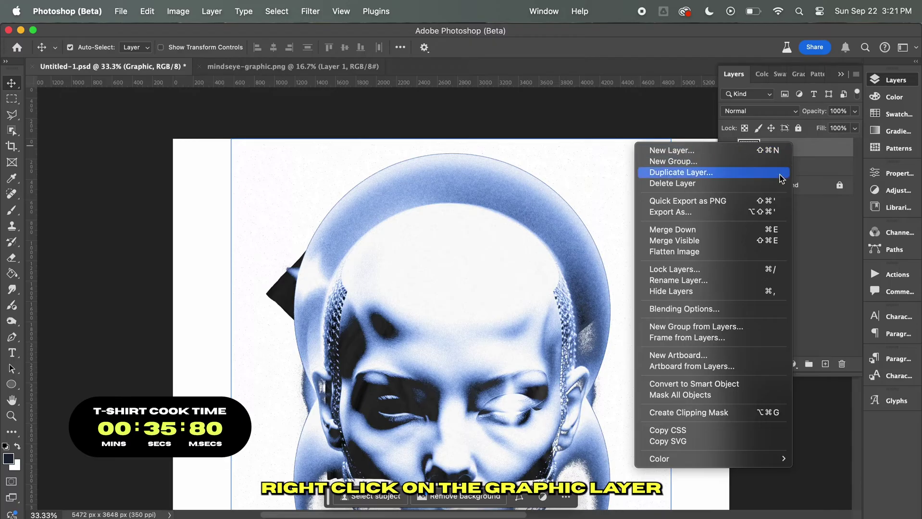
{"action": "left_click", "coordinate": [724, 384]}
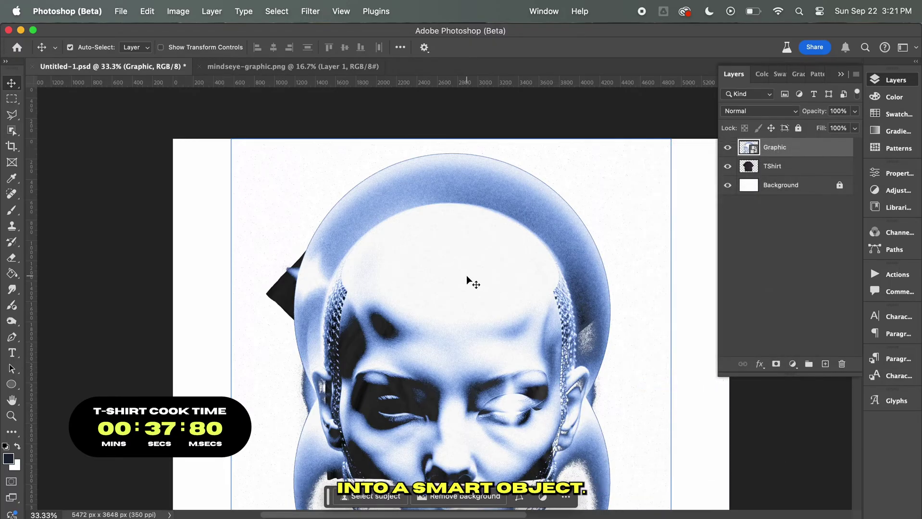
Scale the Minds Eye graphic down to about 36% and place it on the shirt chest
{"action": "key", "text": "super+t"}
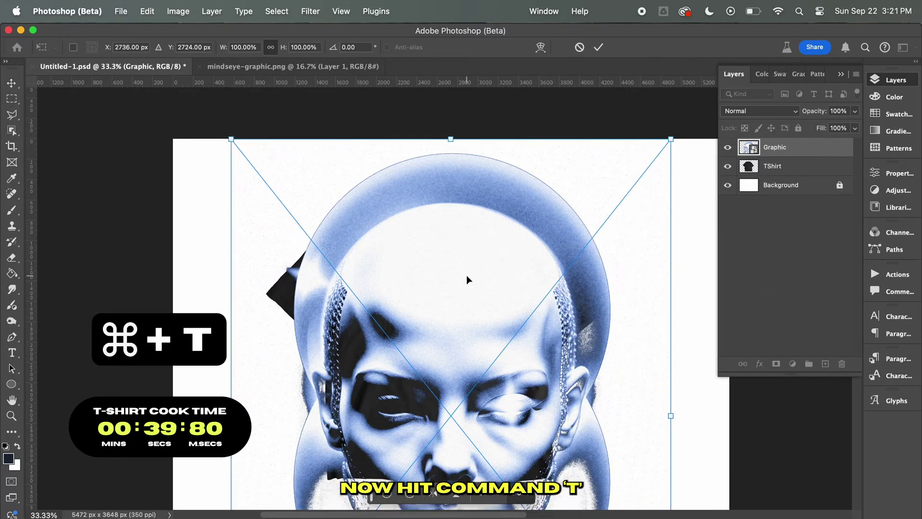
{"action": "left_click_drag", "start_coordinate": [485, 302], "coordinate": [483, 252]}
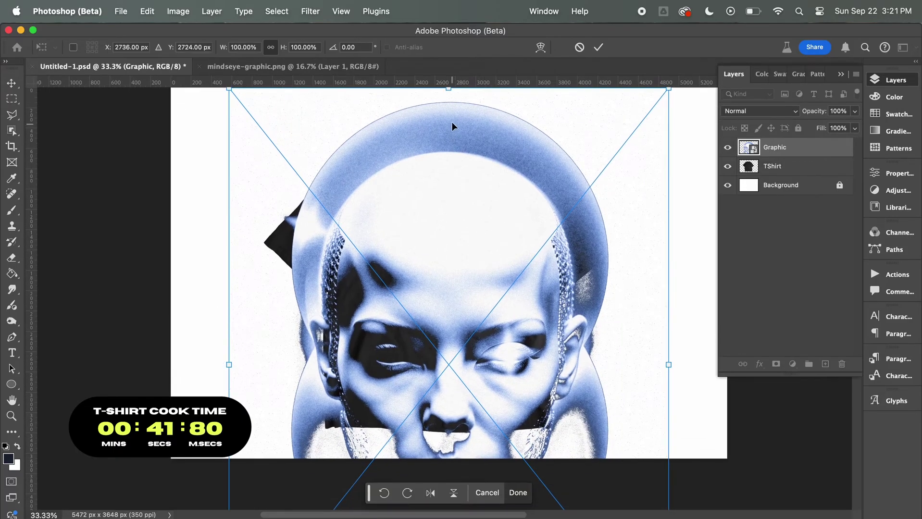
{"action": "left_click_drag", "start_coordinate": [675, 365], "coordinate": [450, 320]}
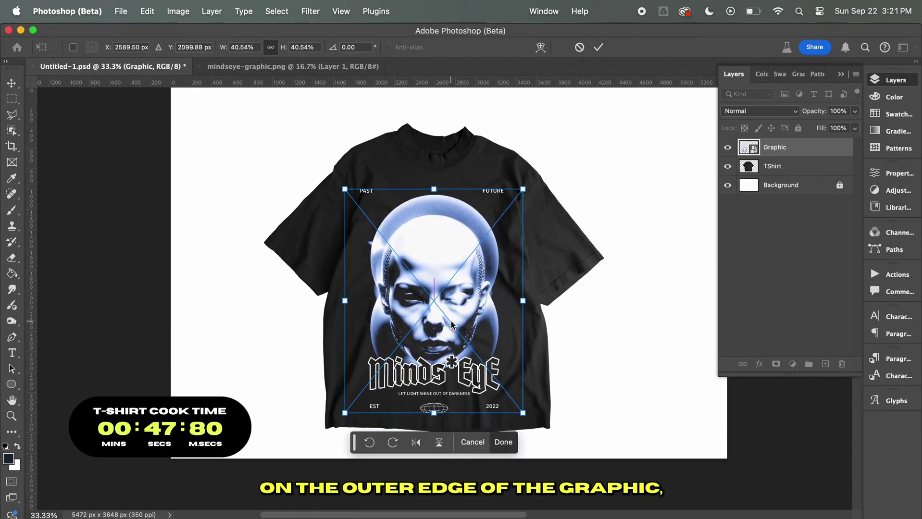
{"action": "left_click_drag", "start_coordinate": [435, 414], "coordinate": [436, 382]}
{"action": "key", "text": "Return"}
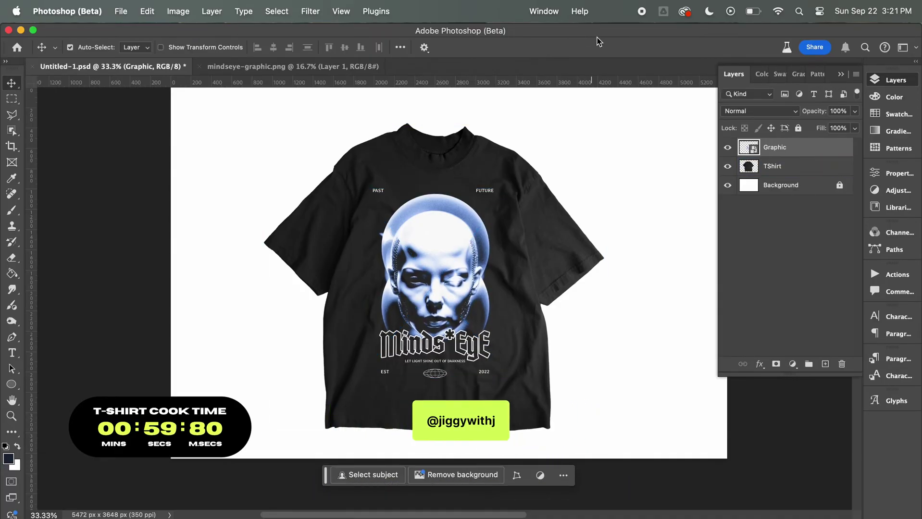
Duplicate the TShirt layer as 'TShirt copy'
{"action": "left_click", "coordinate": [790, 169]}
{"action": "right_click", "coordinate": [789, 168]}
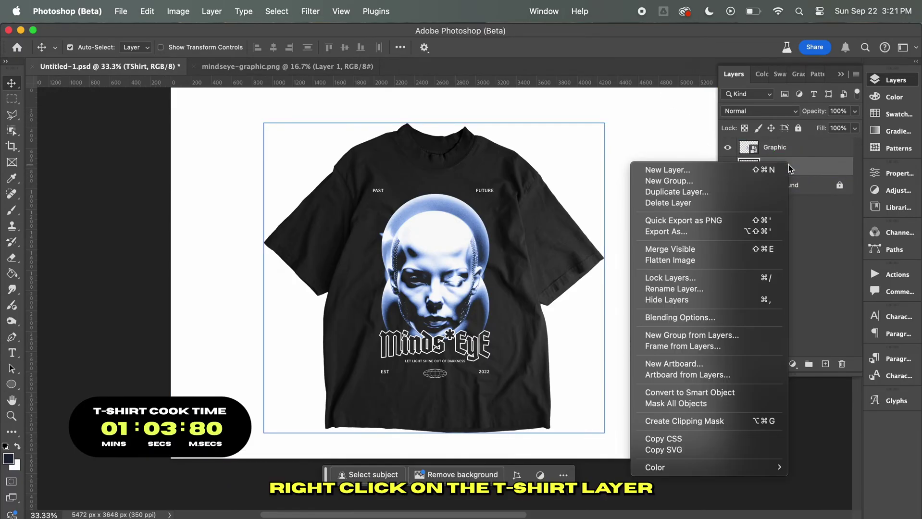
{"action": "left_click", "coordinate": [747, 192]}
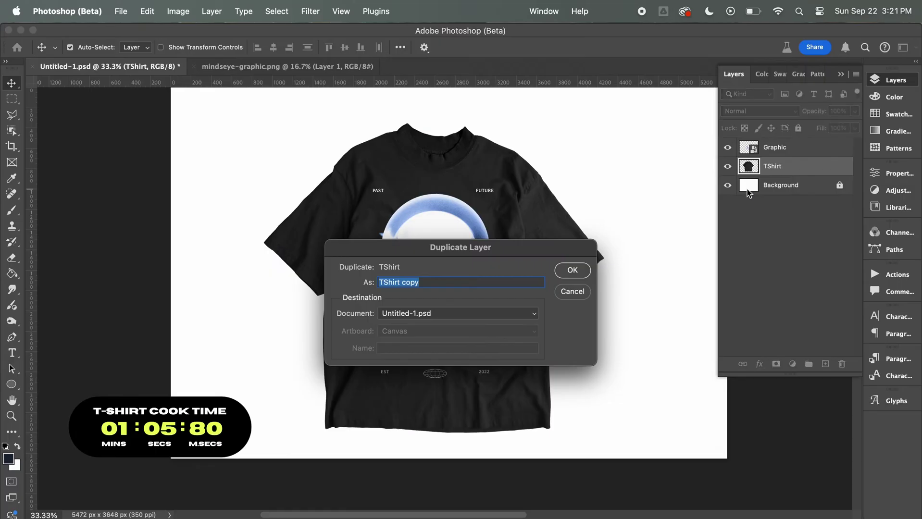
{"action": "left_click", "coordinate": [575, 271]}
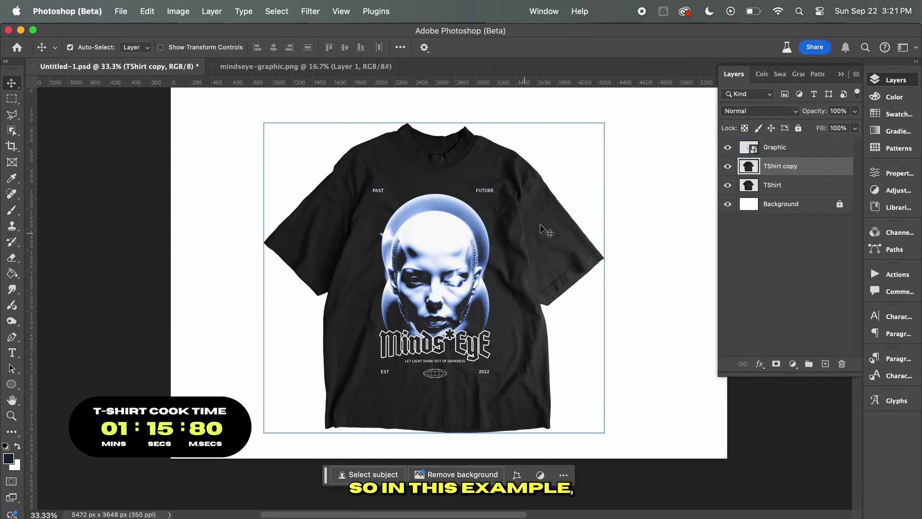
Toggle the Graphic layer's visibility off and on, then hide the original TShirt layer
{"action": "left_click", "coordinate": [728, 148]}
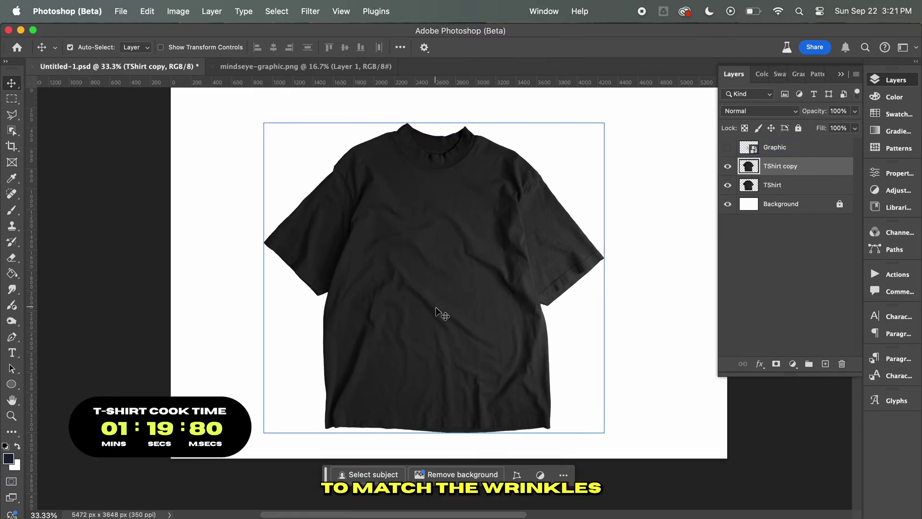
{"action": "left_click", "coordinate": [727, 147]}
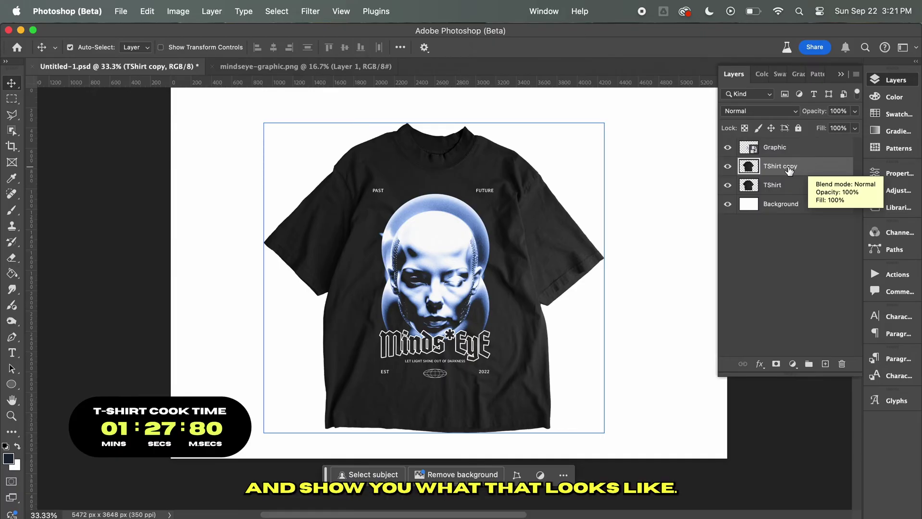
{"action": "left_click", "coordinate": [728, 185]}
Hide Background and Graphic, then blur TShirt copy with a 5-pixel Gaussian Blur
{"action": "left_click", "coordinate": [727, 204]}
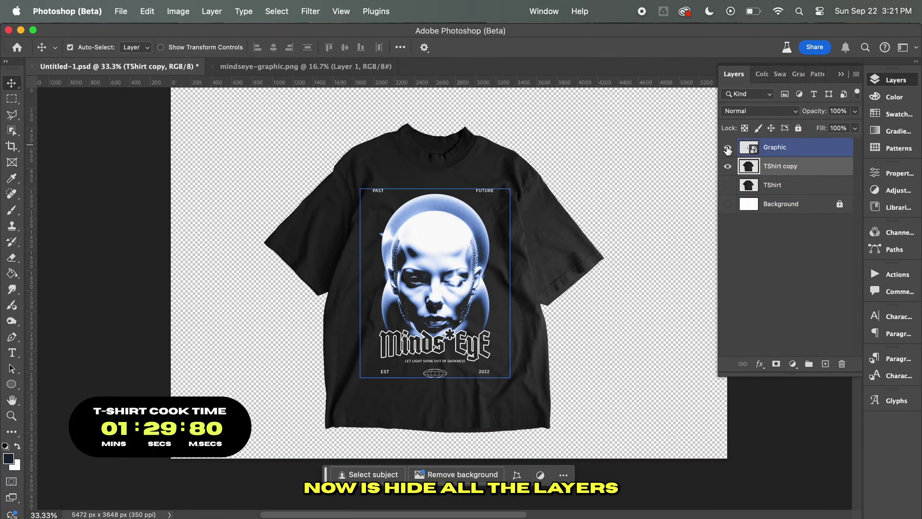
{"action": "left_click", "coordinate": [727, 148]}
{"action": "left_click", "coordinate": [311, 11]}
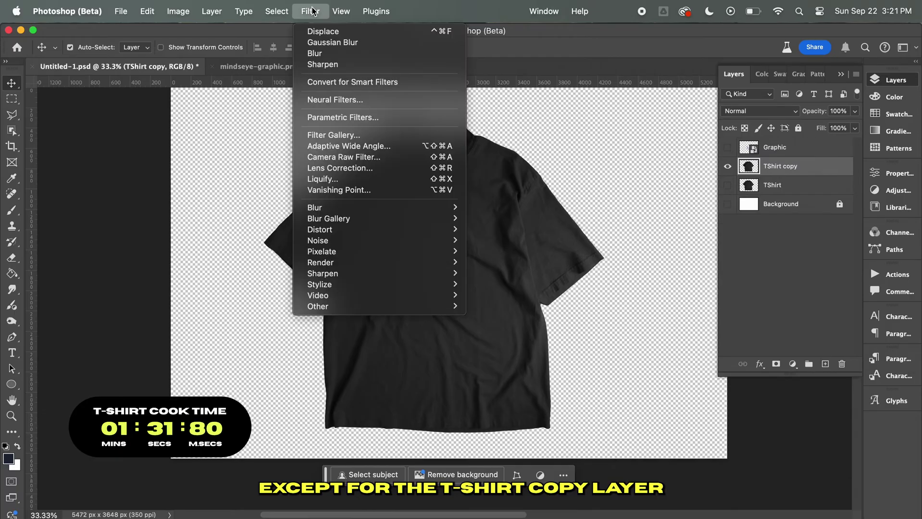
{"action": "mouse_move", "coordinate": [338, 209]}
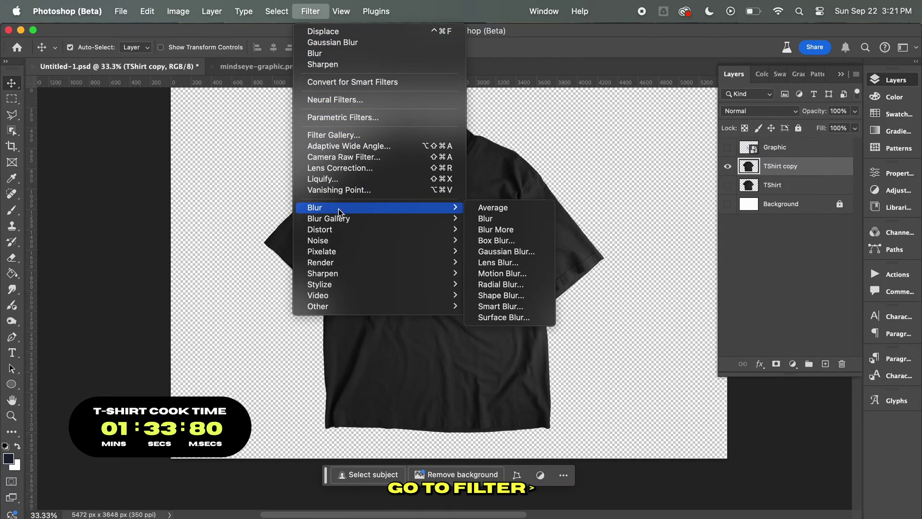
{"action": "left_click", "coordinate": [509, 254]}
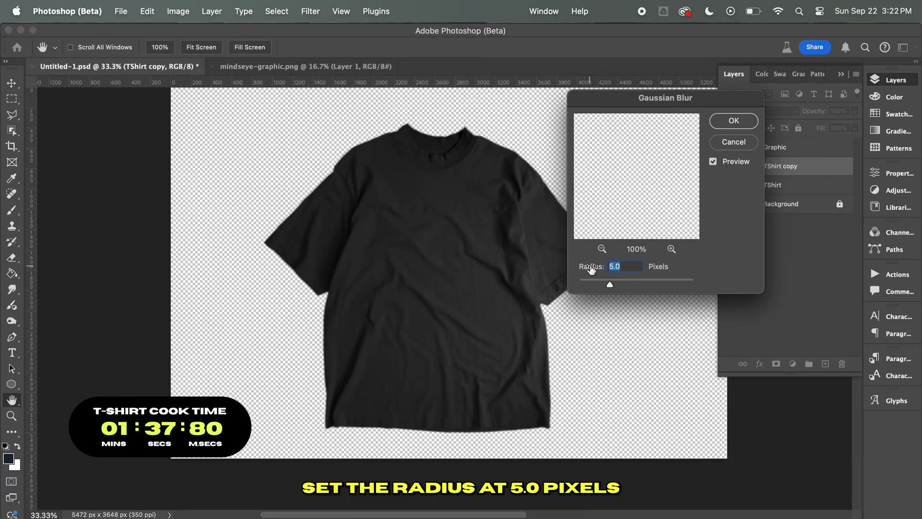
{"action": "left_click", "coordinate": [726, 124]}
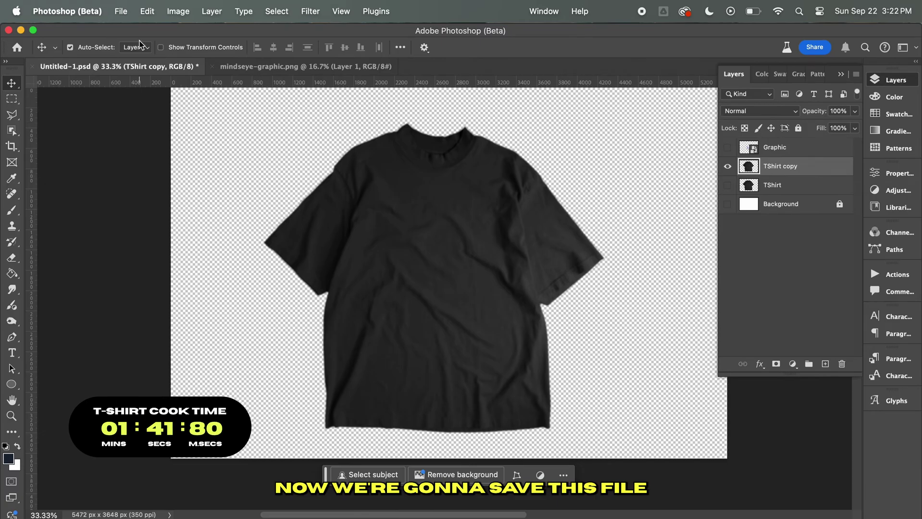
Save a copy named 'disp' to the Desktop in Photoshop format
{"action": "left_click", "coordinate": [128, 14]}
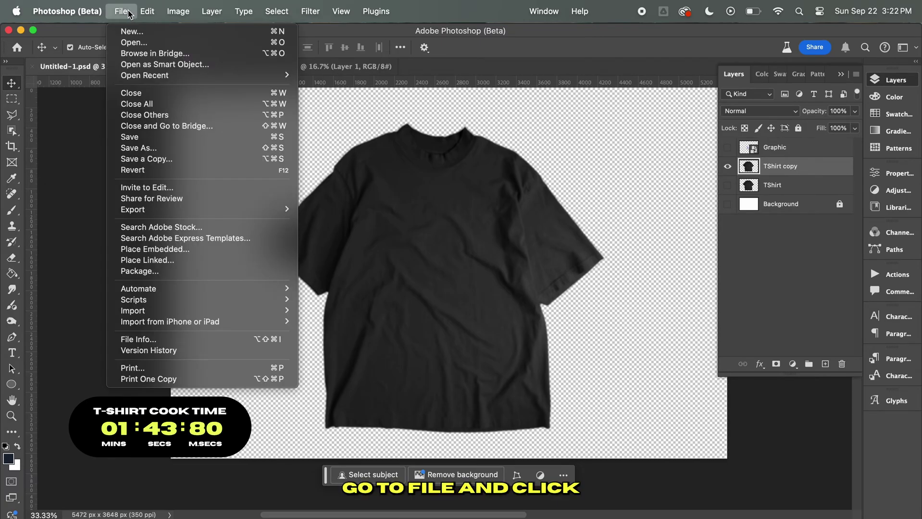
{"action": "left_click", "coordinate": [139, 160]}
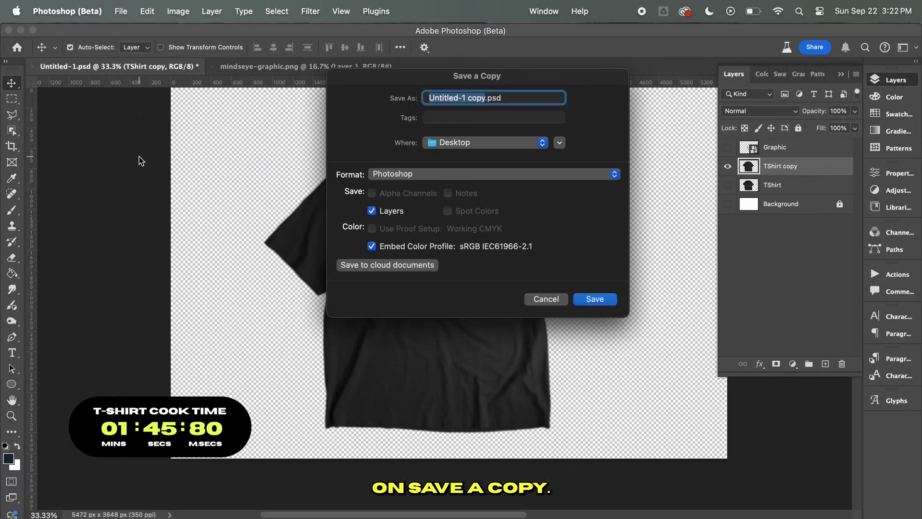
{"action": "type", "text": "disp"}
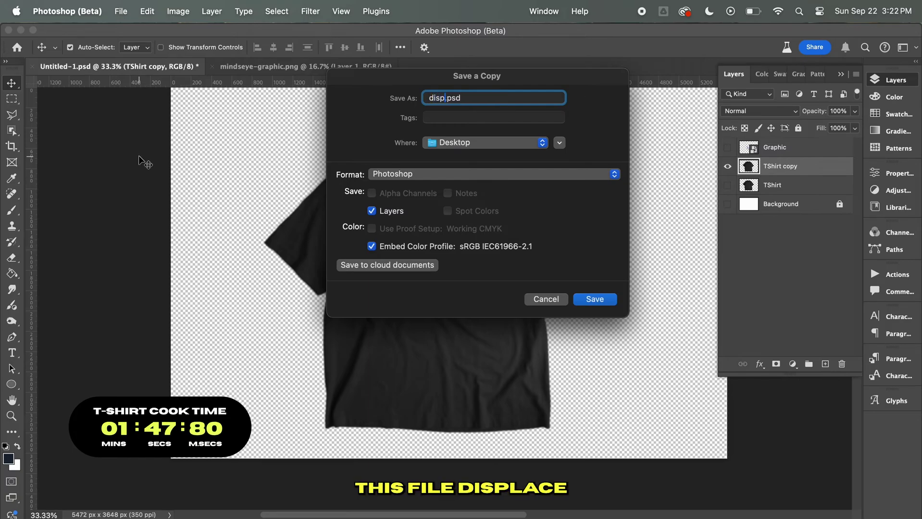
{"action": "key", "text": "Return"}
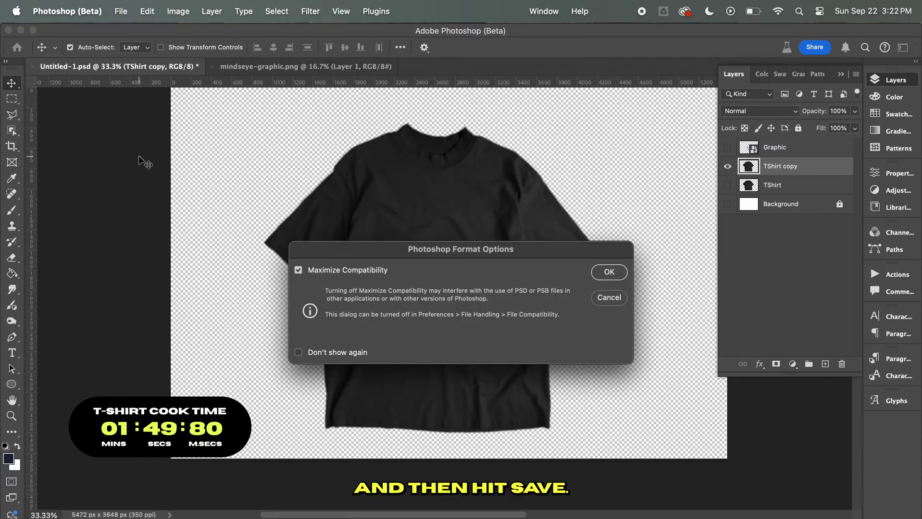
{"action": "key", "text": "Return"}
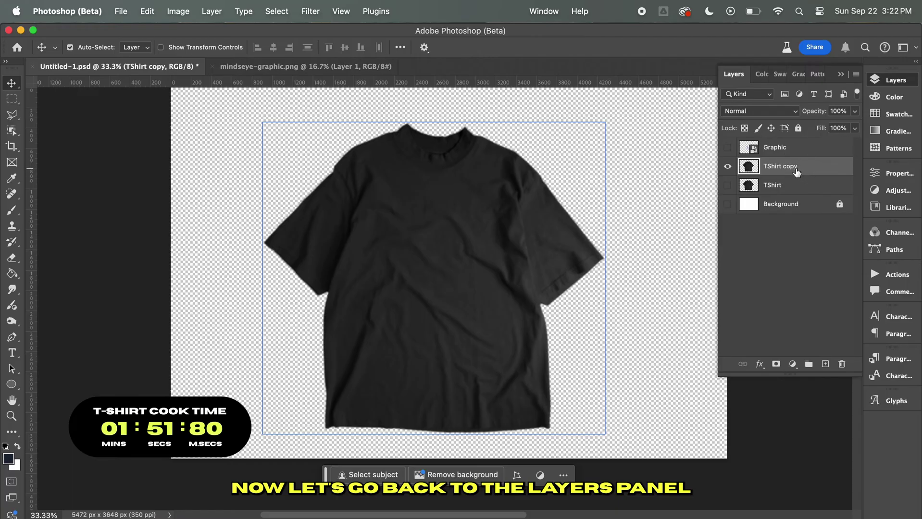
Delete TShirt copy, show Background, TShirt and Graphic, and select the Graphic layer
{"action": "key", "text": "BackSpace"}
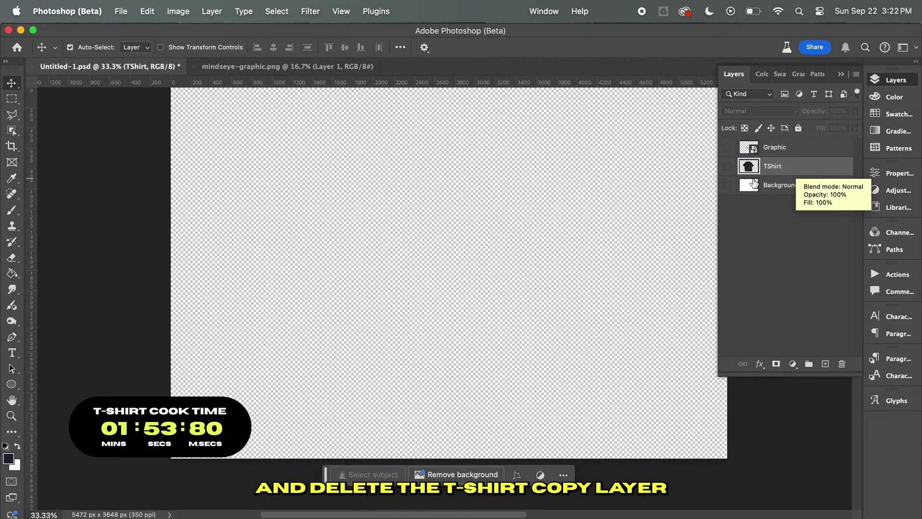
{"action": "left_click_drag", "start_coordinate": [727, 185], "coordinate": [726, 148]}
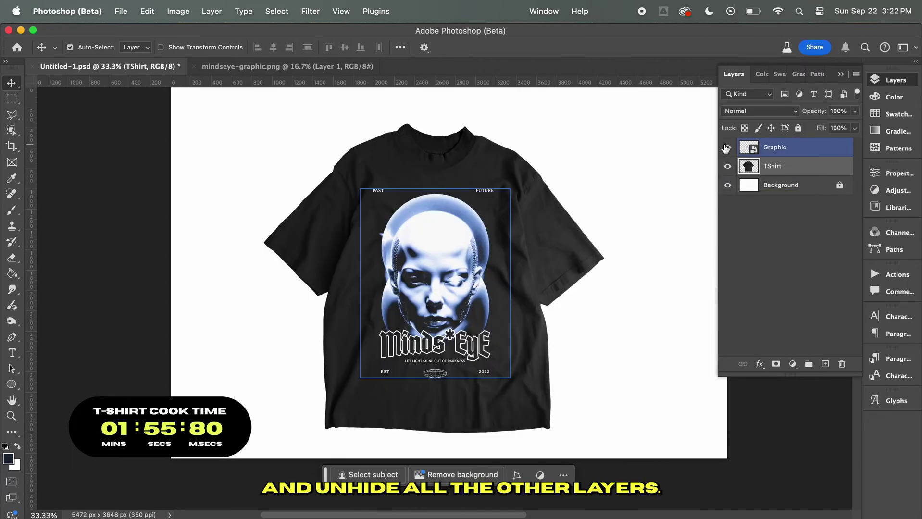
{"action": "left_click", "coordinate": [790, 149]}
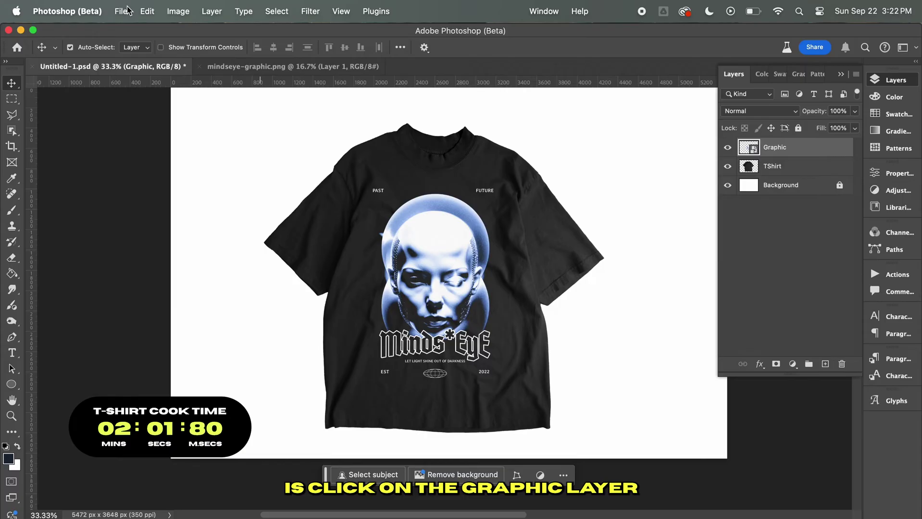
Apply a Displace filter at scale 20 to Graphic, using displace.psd as the map
{"action": "left_click", "coordinate": [310, 11]}
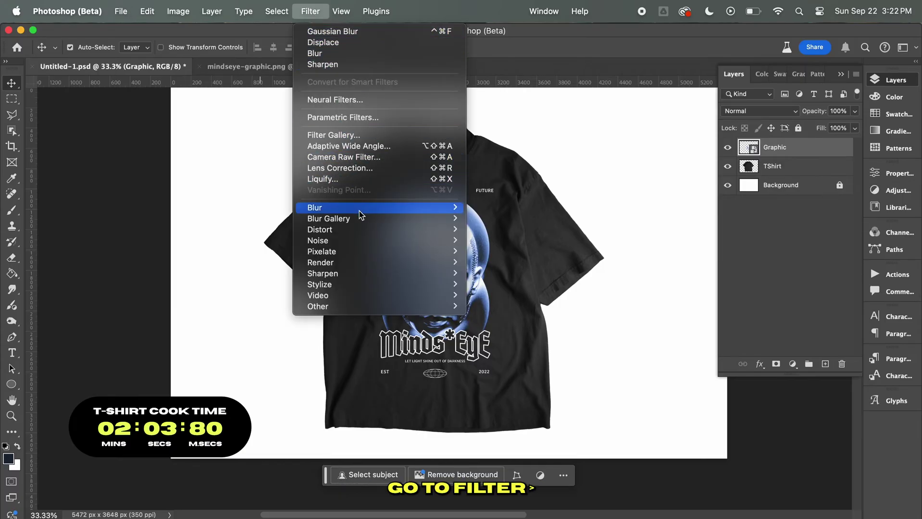
{"action": "mouse_move", "coordinate": [363, 231]}
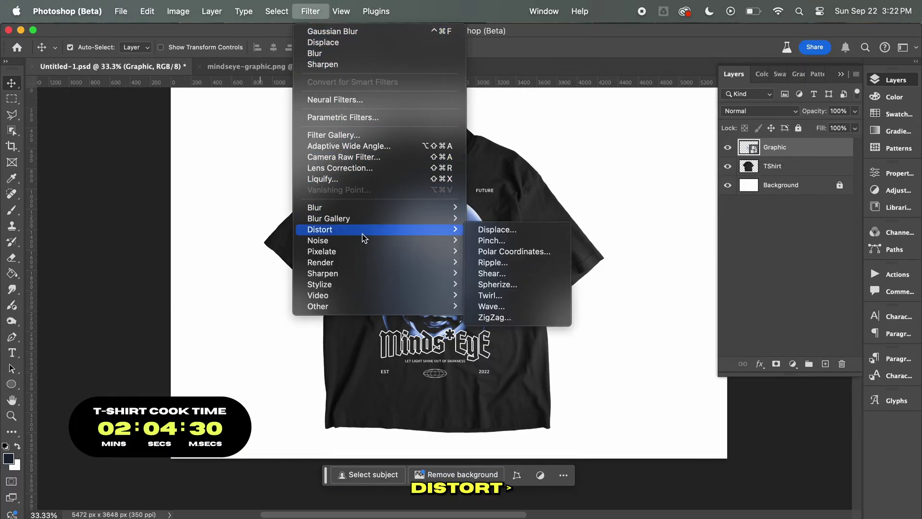
{"action": "left_click", "coordinate": [513, 231]}
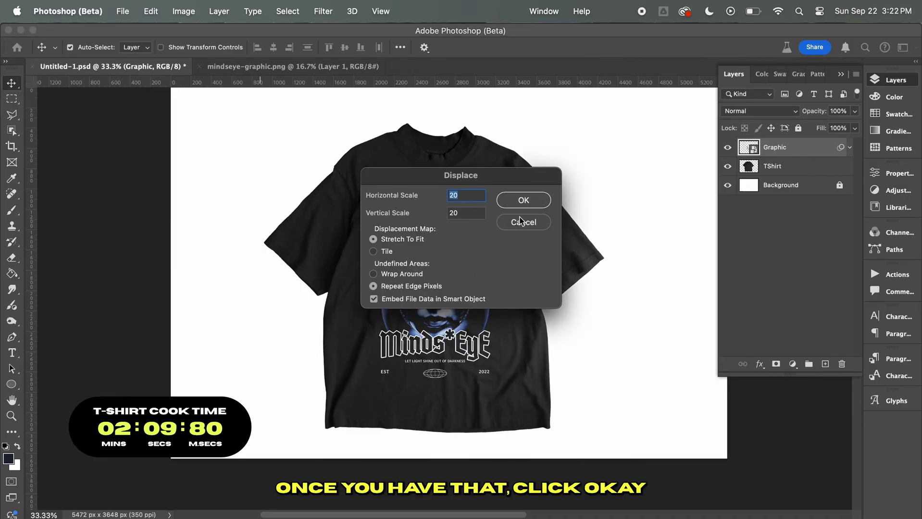
{"action": "left_click", "coordinate": [527, 201]}
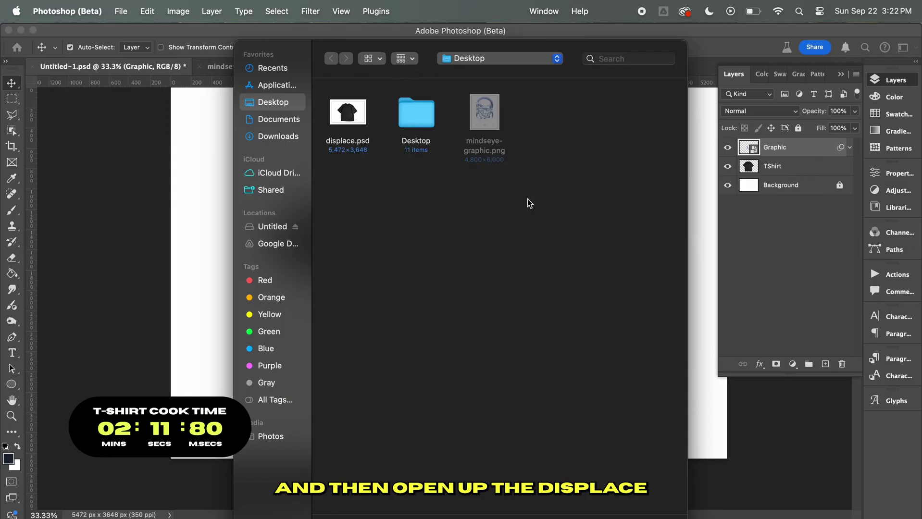
{"action": "double_click", "coordinate": [352, 116]}
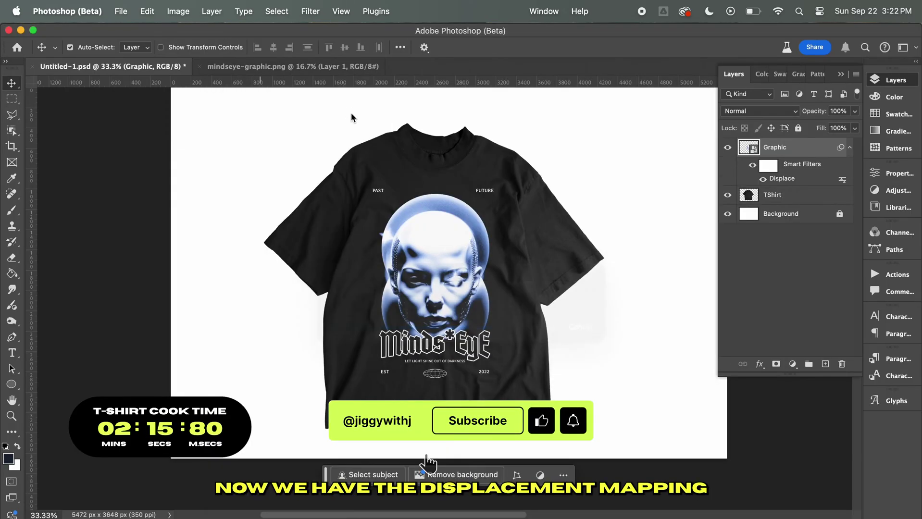
Zoom in to inspect the displaced graphic's edges, then zoom out to view the whole shirt
{"action": "key", "text": "super"}
{"action": "key", "text": "super+equal"}
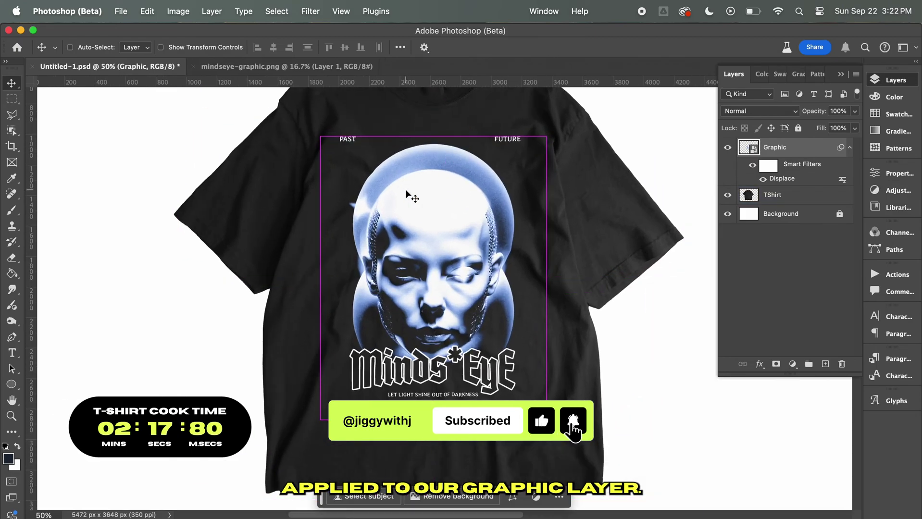
{"action": "left_click", "coordinate": [532, 248]}
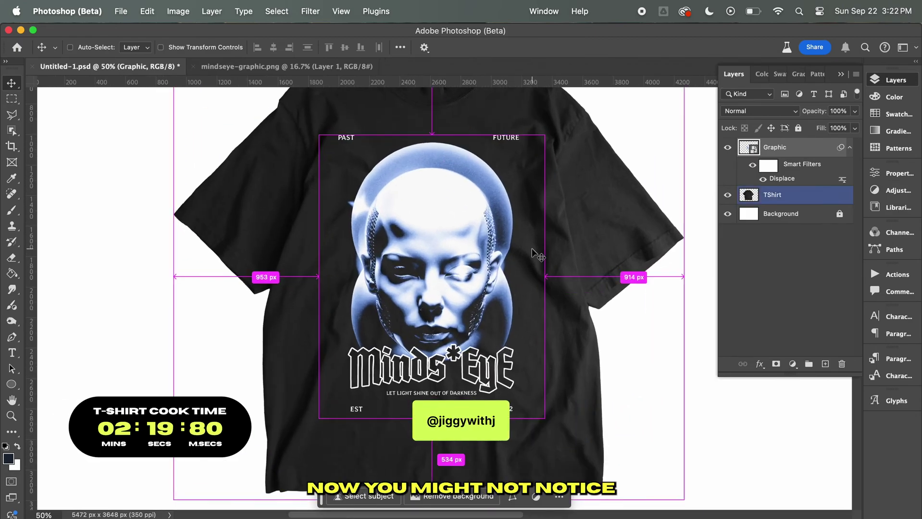
{"action": "key", "text": "super+equal"}
{"action": "key", "text": "super+equal"}
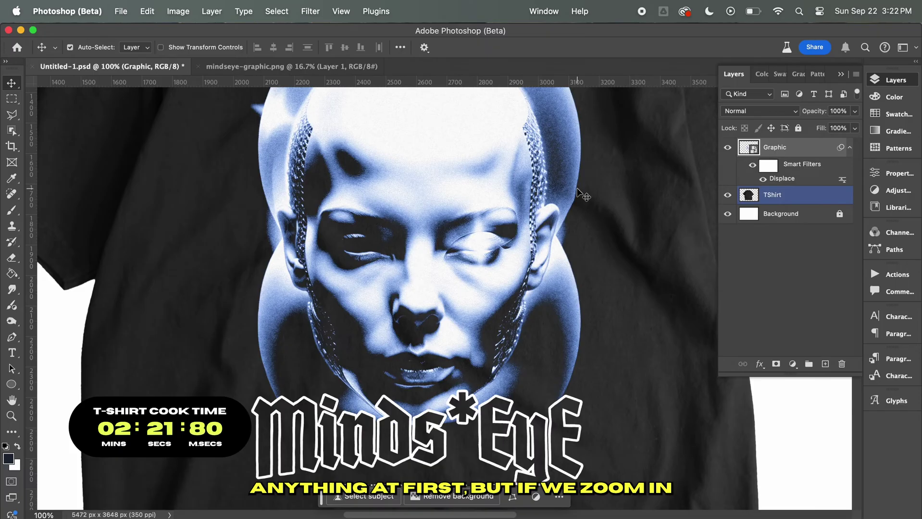
{"action": "scroll", "coordinate": [571, 201], "scroll_direction": "up", "scroll_amount": 3}
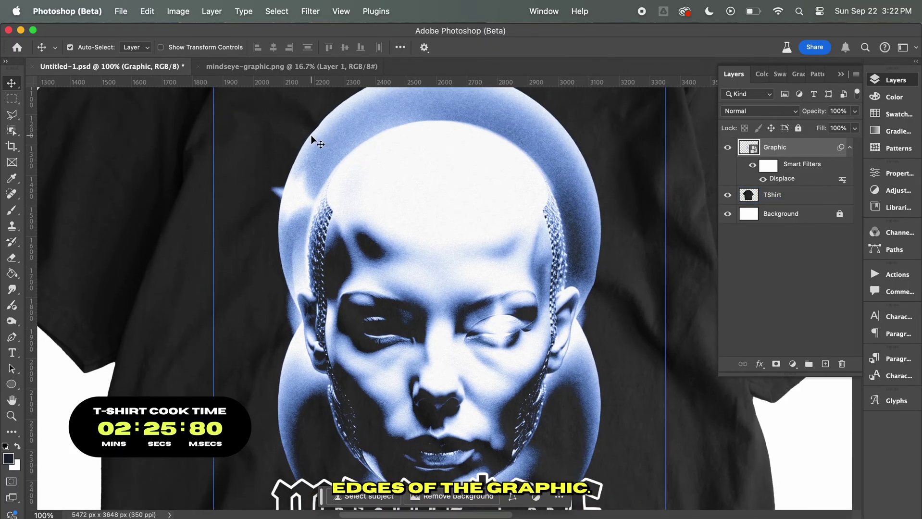
{"action": "scroll", "coordinate": [443, 289], "scroll_direction": "down", "scroll_amount": 5}
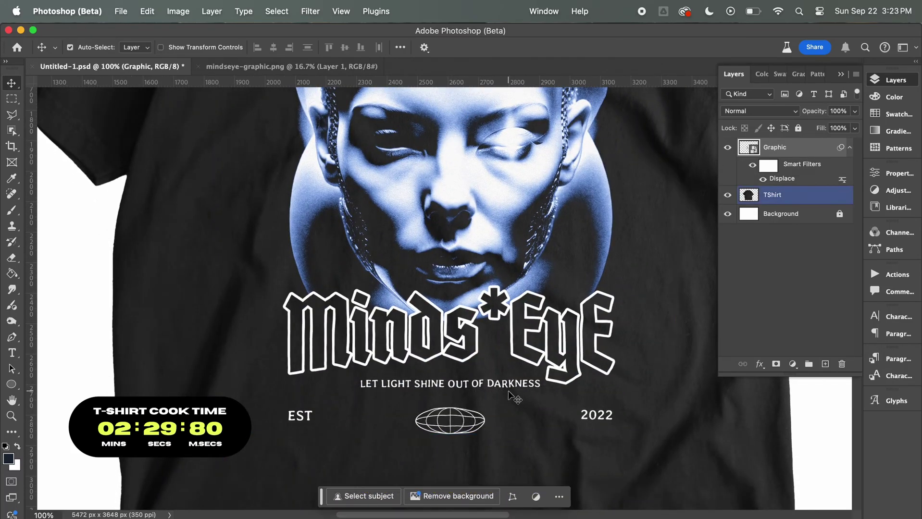
{"action": "key", "text": "super+minus"}
{"action": "key", "text": "super+minus"}
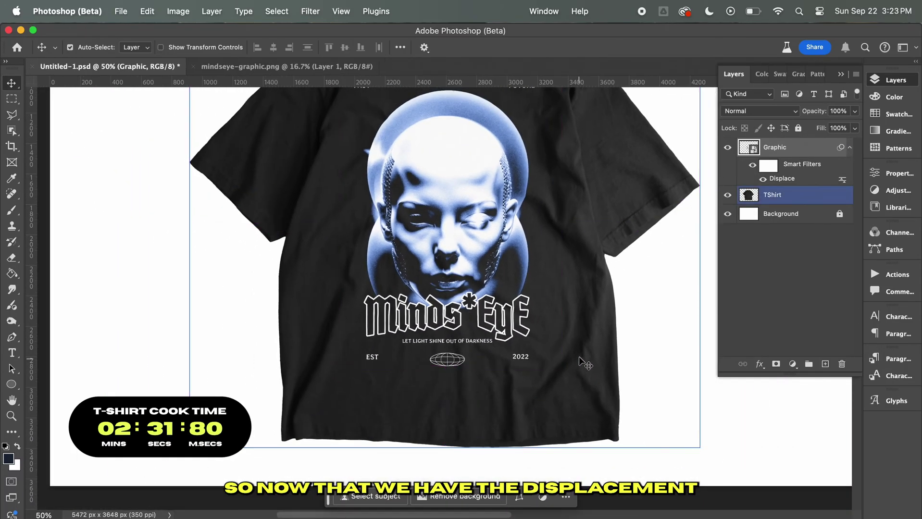
{"action": "key", "text": "super+minus"}
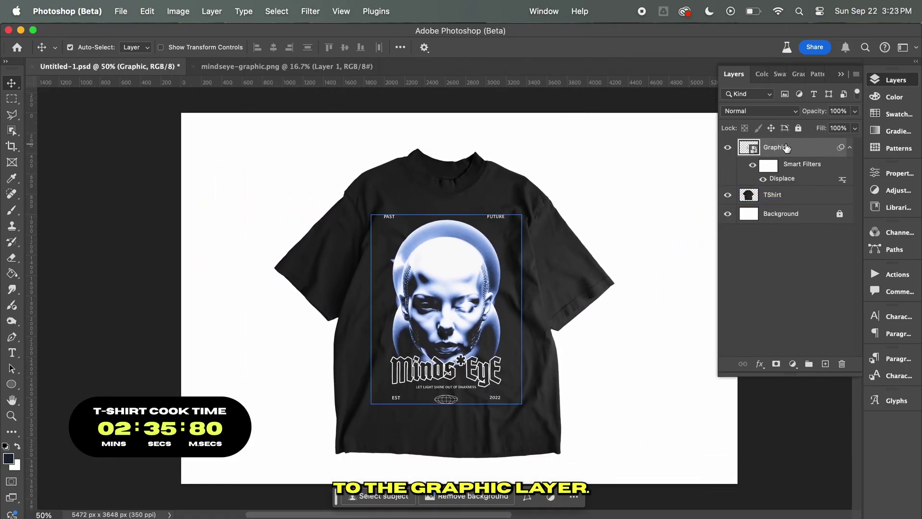
Set the Graphic layer's blend mode to Screen with 90% opacity
{"action": "left_click", "coordinate": [776, 114]}
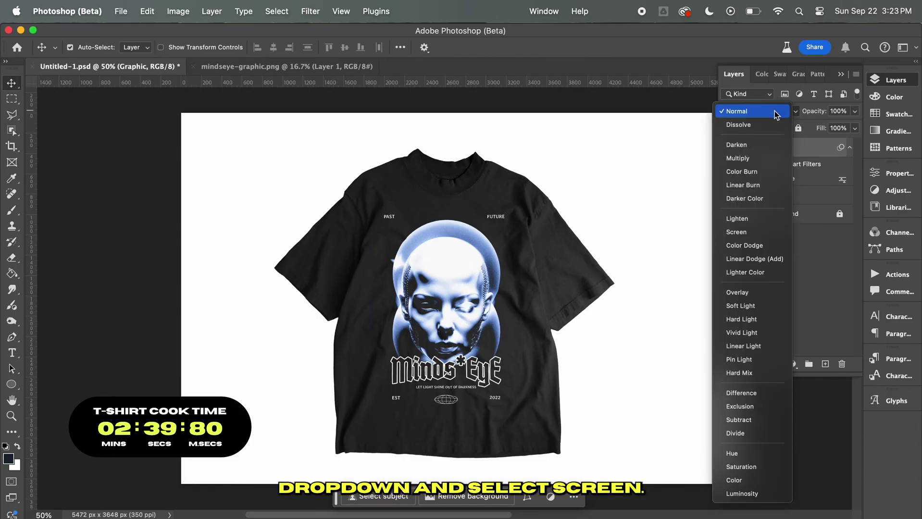
{"action": "left_click", "coordinate": [765, 233]}
{"action": "left_click", "coordinate": [838, 111]}
{"action": "type", "text": "90"}
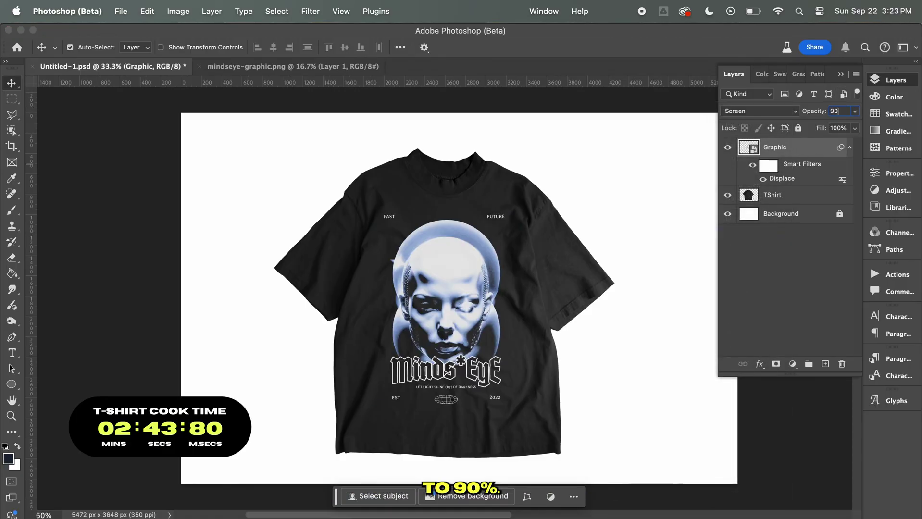
{"action": "left_click", "coordinate": [777, 196]}
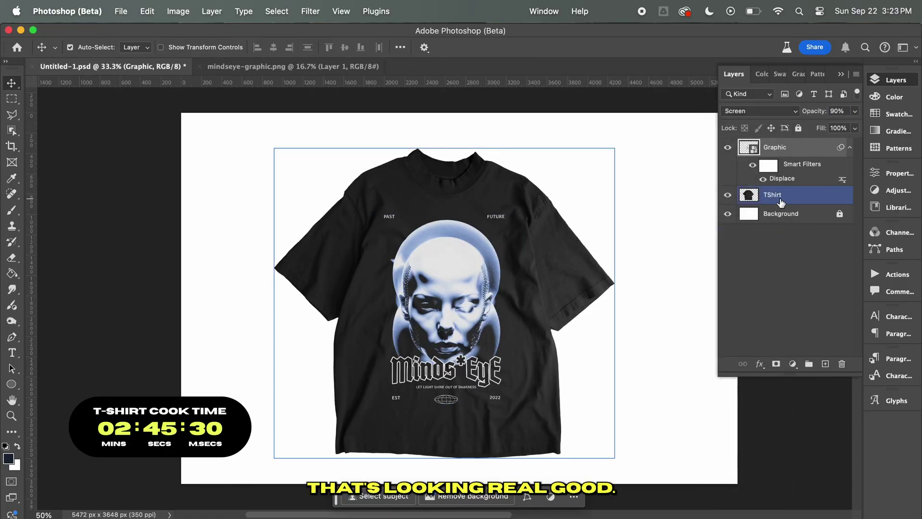
Duplicate the TShirt layer as 'TShirt copy' and move it above the Graphic layer
{"action": "right_click", "coordinate": [777, 196]}
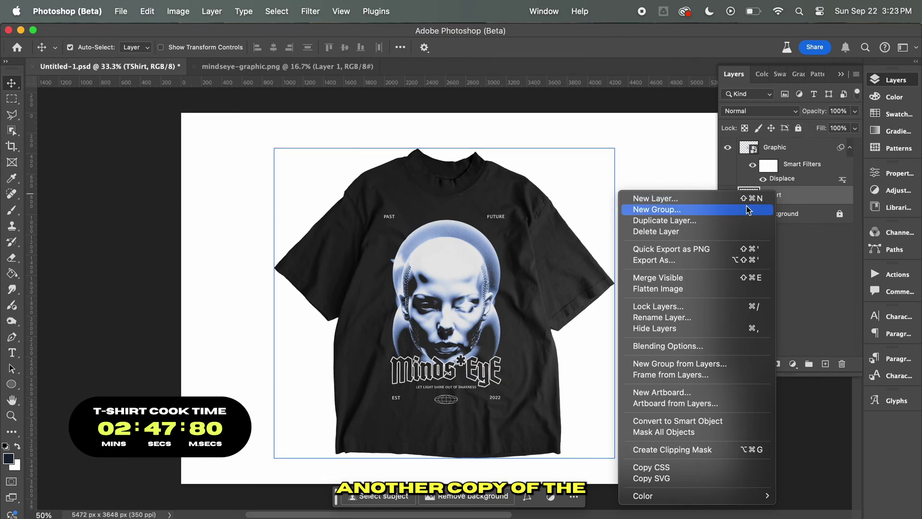
{"action": "left_click", "coordinate": [743, 220]}
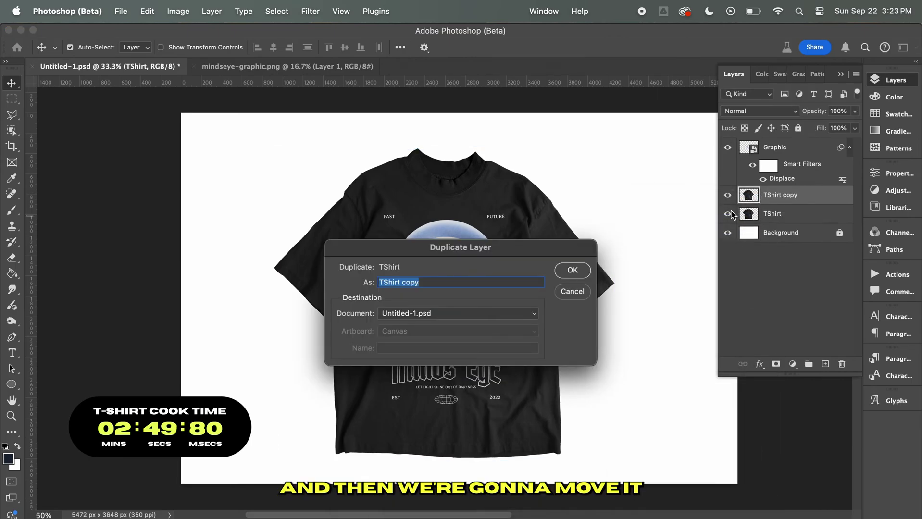
{"action": "key", "text": "Return"}
{"action": "left_click_drag", "start_coordinate": [774, 196], "coordinate": [771, 150]}
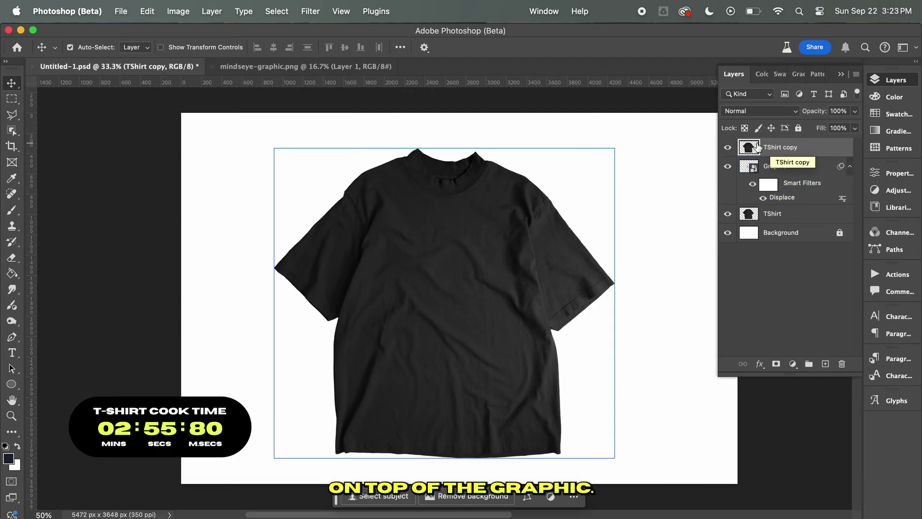
{"action": "left_click_drag", "start_coordinate": [771, 158], "coordinate": [771, 151]}
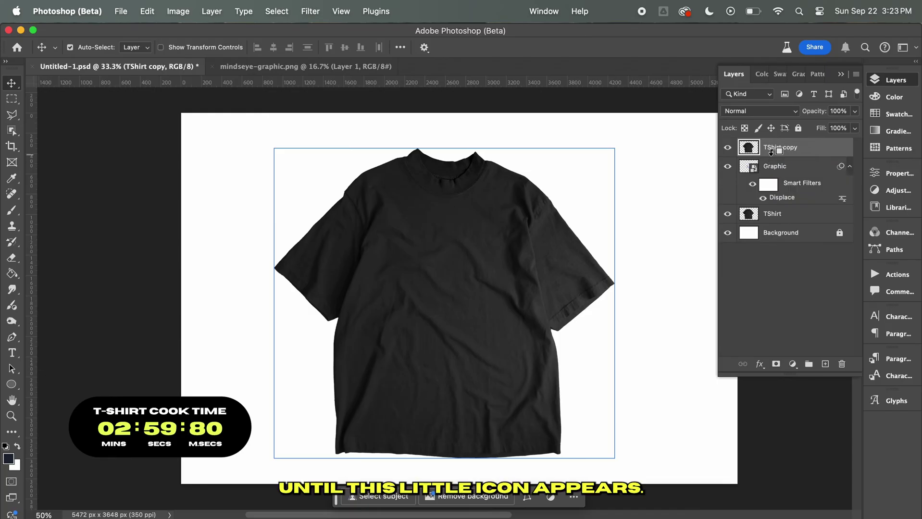
Clip TShirt copy to the Graphic layer and set its blend mode to Multiply
{"action": "left_click", "coordinate": [771, 150], "text": "alt"}
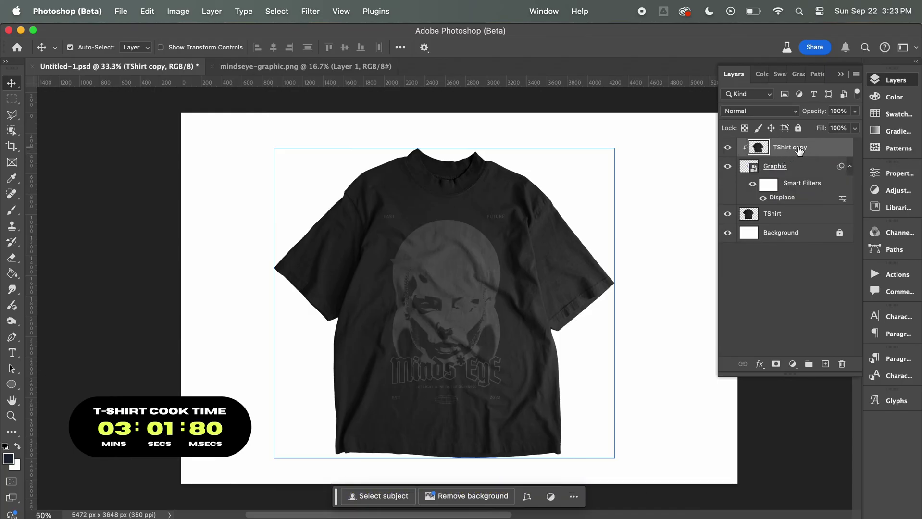
{"action": "left_click", "coordinate": [784, 114]}
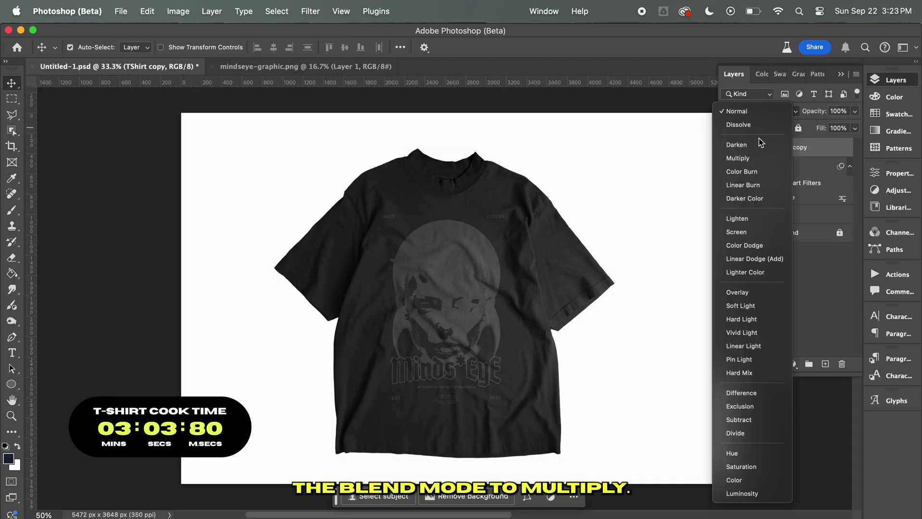
{"action": "left_click", "coordinate": [758, 159]}
{"action": "key", "text": "super+plus"}
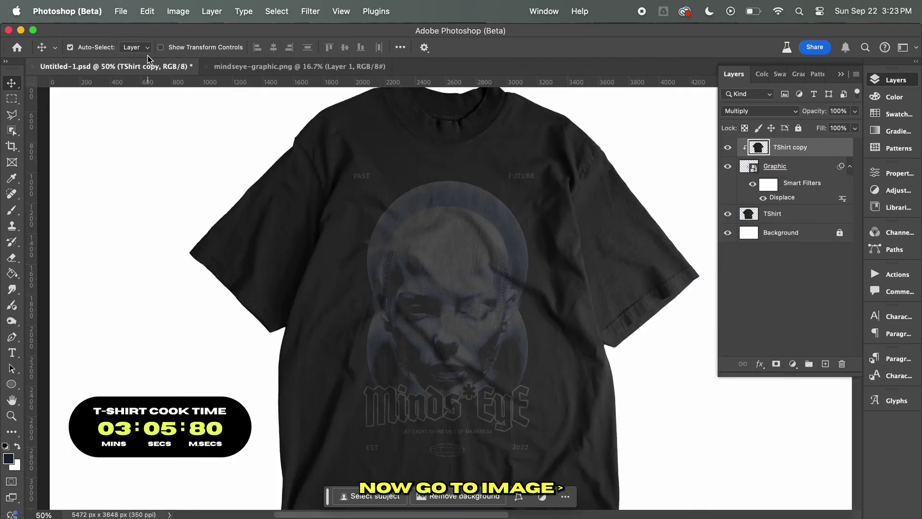
{"action": "left_click", "coordinate": [178, 11]}
Apply a Levels adjustment to TShirt copy with the white input lowered to 55
{"action": "mouse_move", "coordinate": [185, 53]}
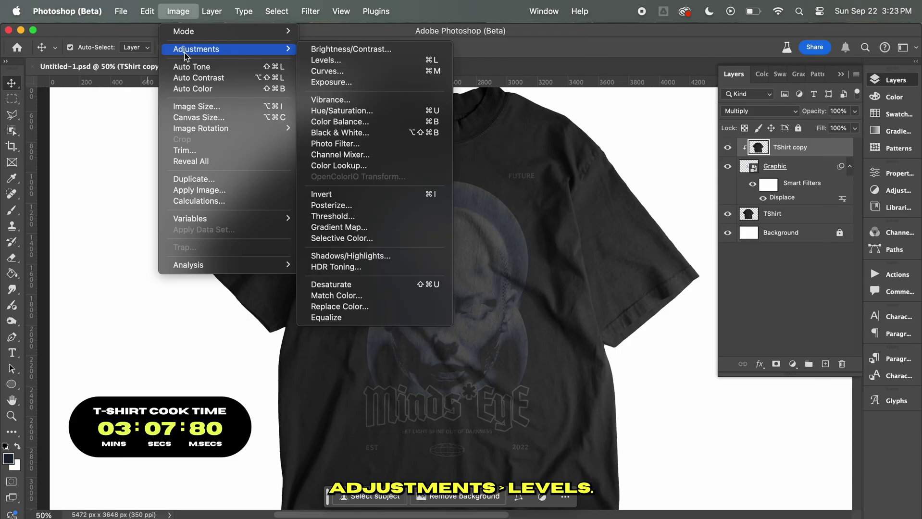
{"action": "left_click", "coordinate": [323, 60]}
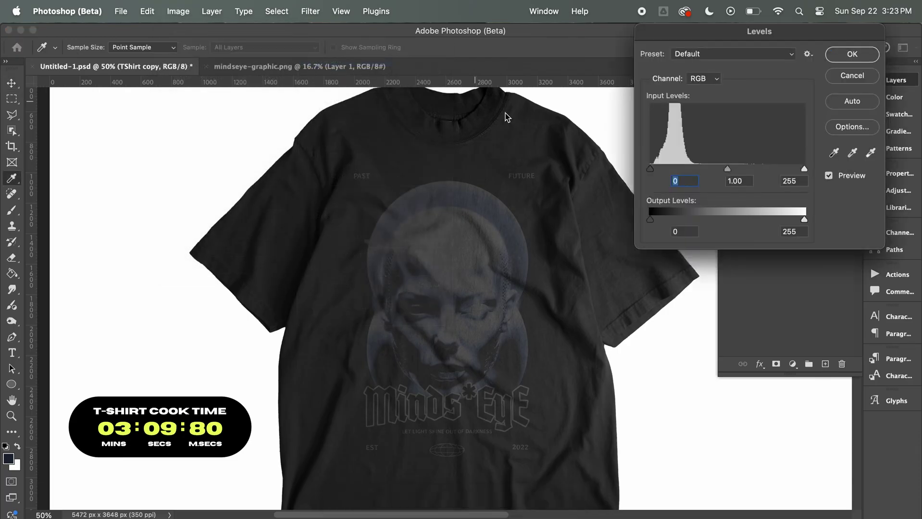
{"action": "left_click", "coordinate": [804, 170]}
{"action": "left_click_drag", "start_coordinate": [805, 170], "coordinate": [684, 168]}
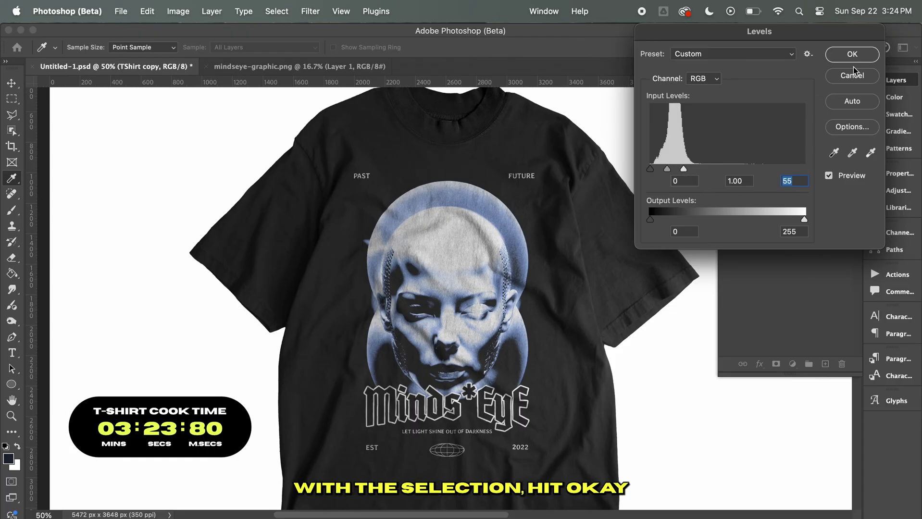
{"action": "left_click", "coordinate": [852, 56]}
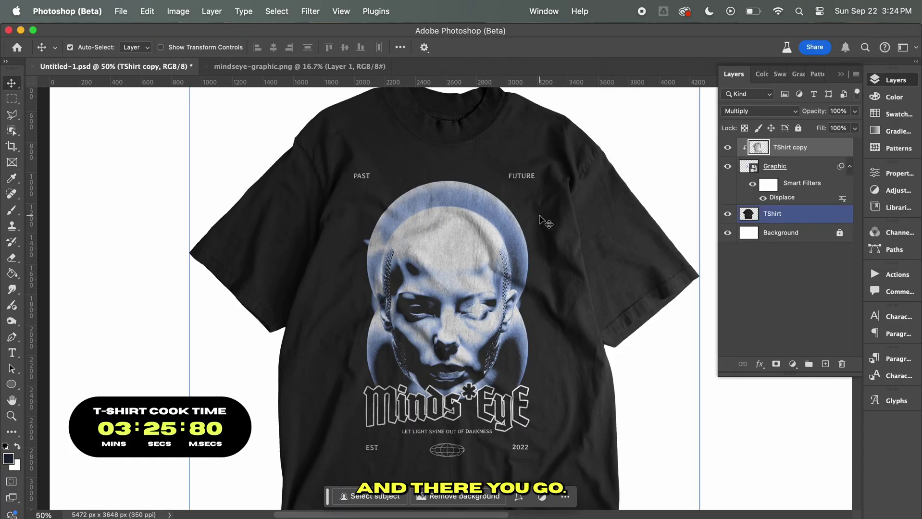
{"action": "key", "text": "super+minus"}
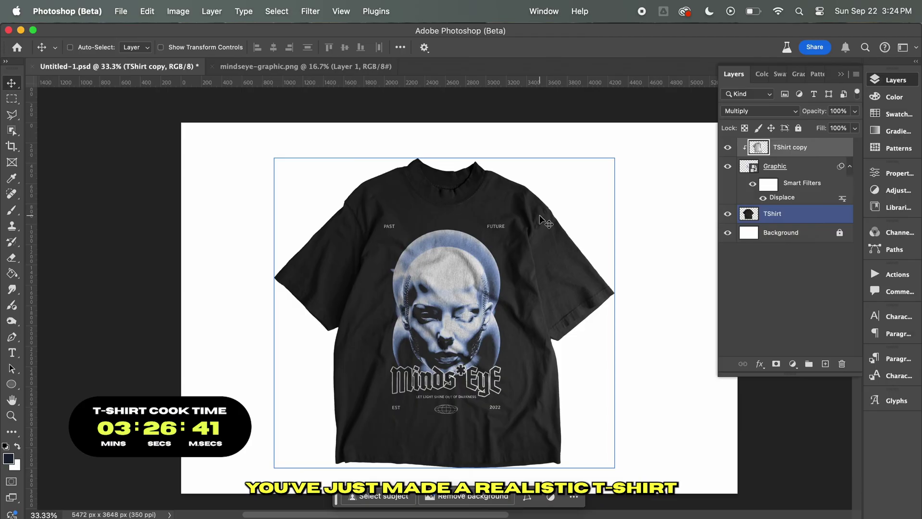
{"action": "key", "text": "super+equal"}
{"action": "left_click", "coordinate": [787, 155]}
{"action": "left_click", "coordinate": [729, 148]}
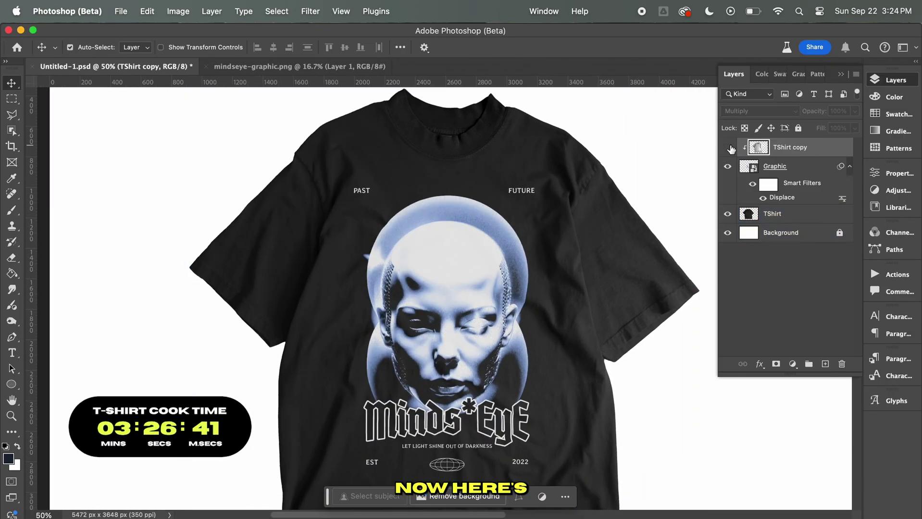
{"action": "left_click", "coordinate": [729, 148]}
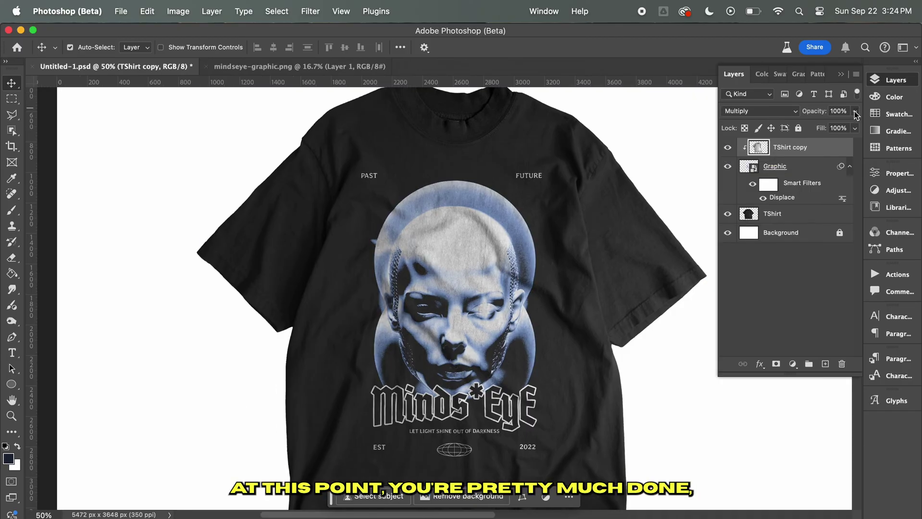
{"action": "left_click", "coordinate": [854, 111]}
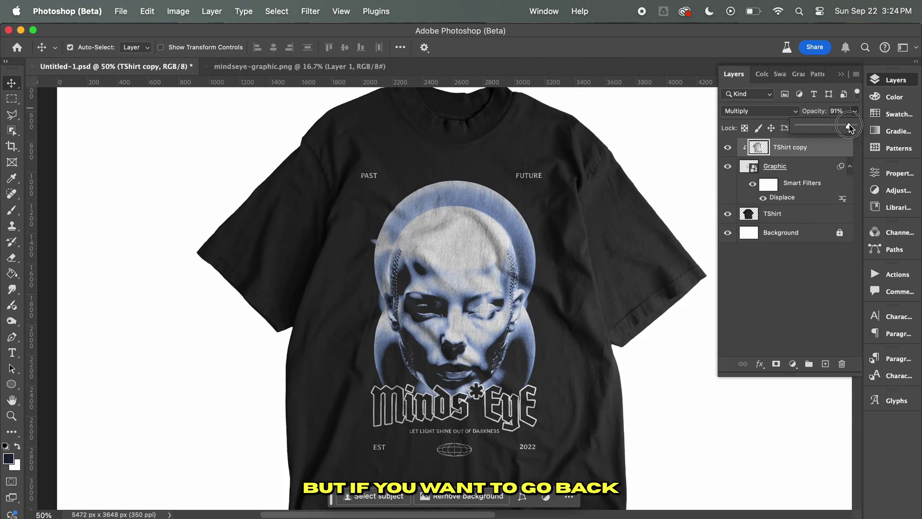
{"action": "mouse_move", "coordinate": [849, 124]}
{"action": "left_mouse_down"}
{"action": "mouse_move", "coordinate": [840, 124]}
{"action": "mouse_move", "coordinate": [861, 126]}
{"action": "left_mouse_up"}
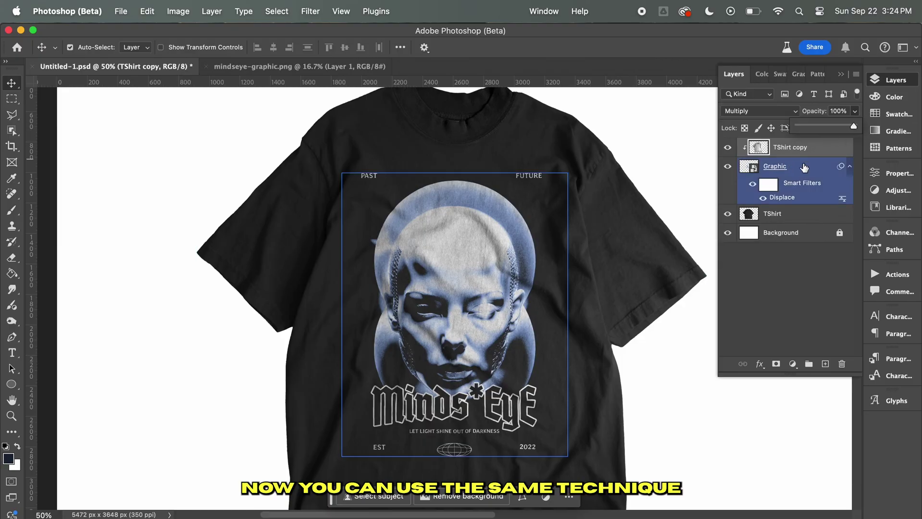
{"action": "left_click", "coordinate": [795, 166]}
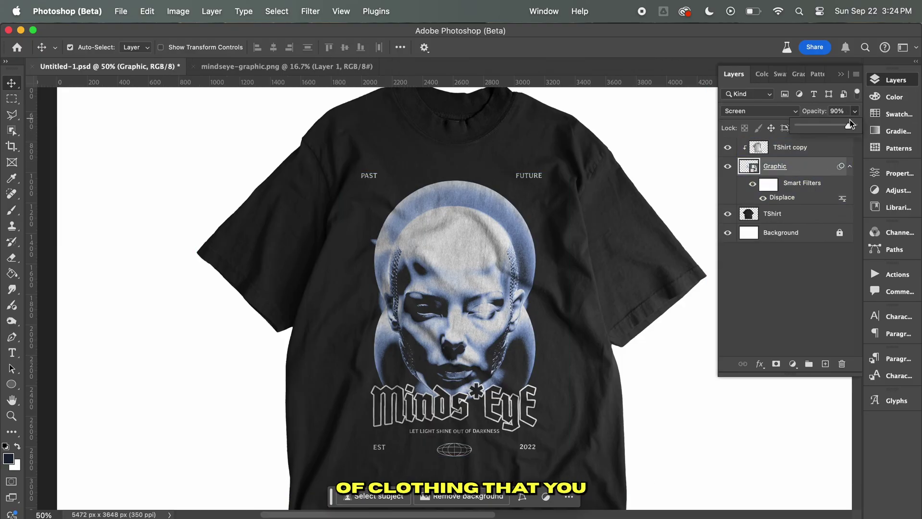